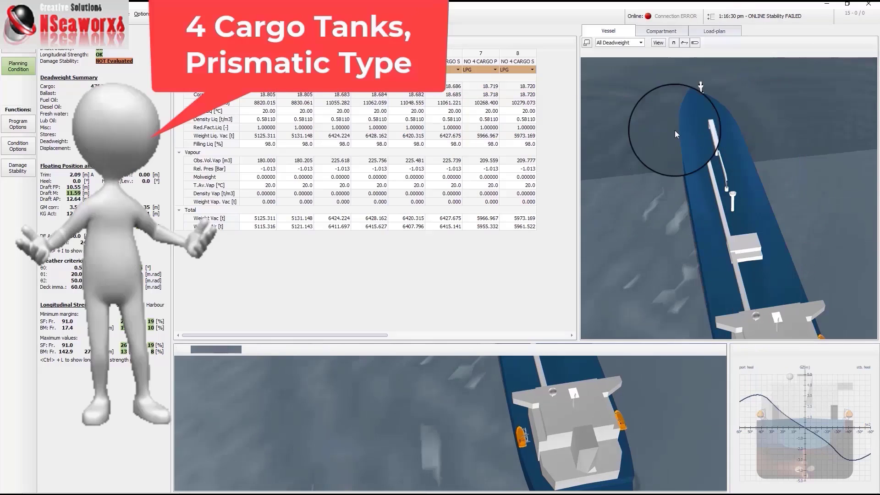
click(672, 31)
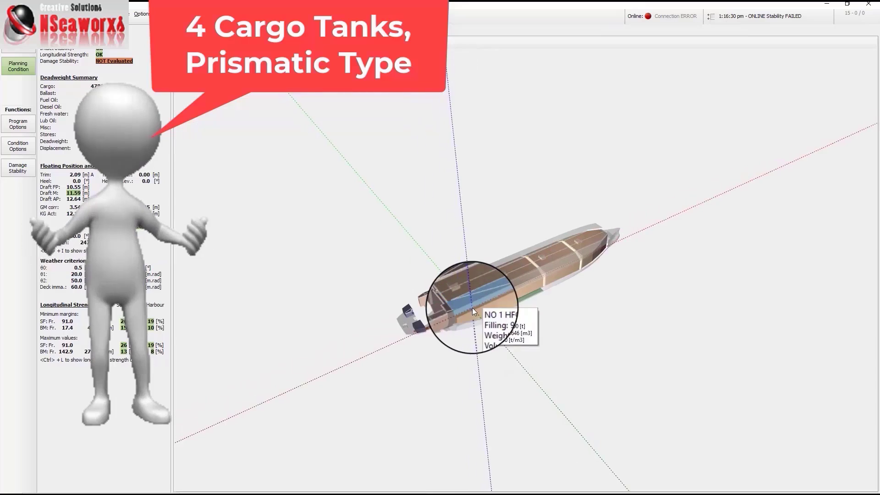
scroll(568, 348, up, 3)
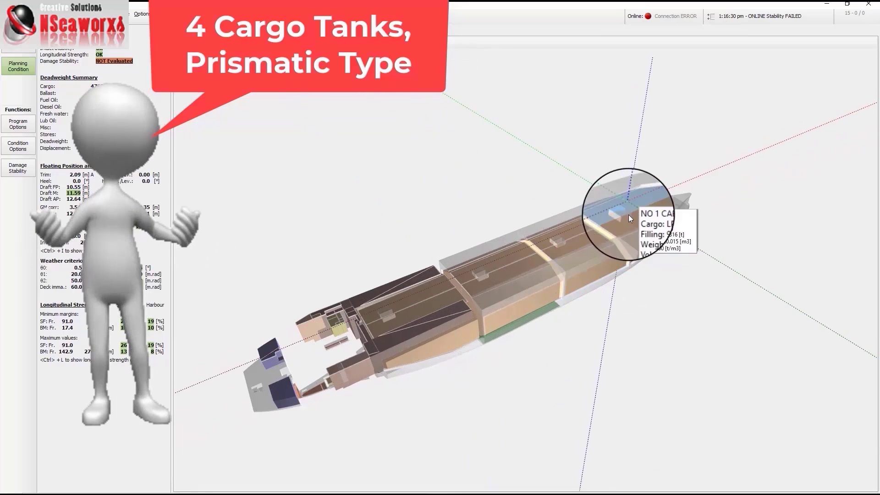
mouse_move(617, 211)
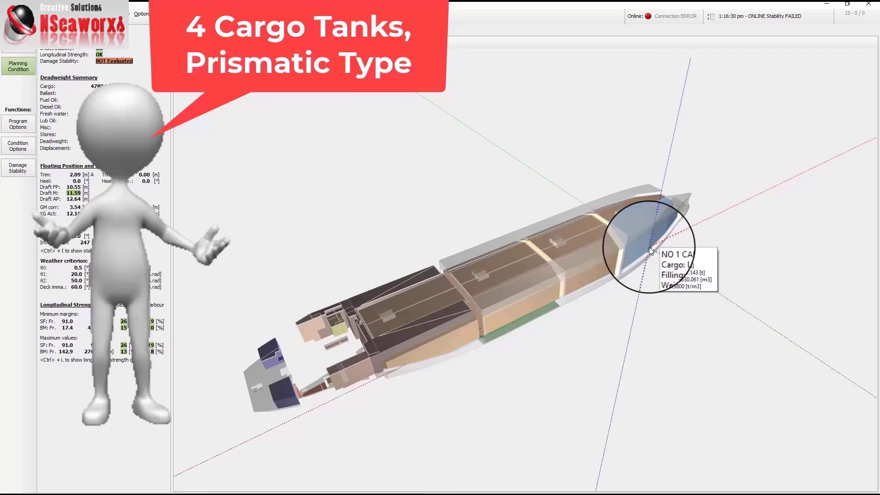
mouse_move(492, 268)
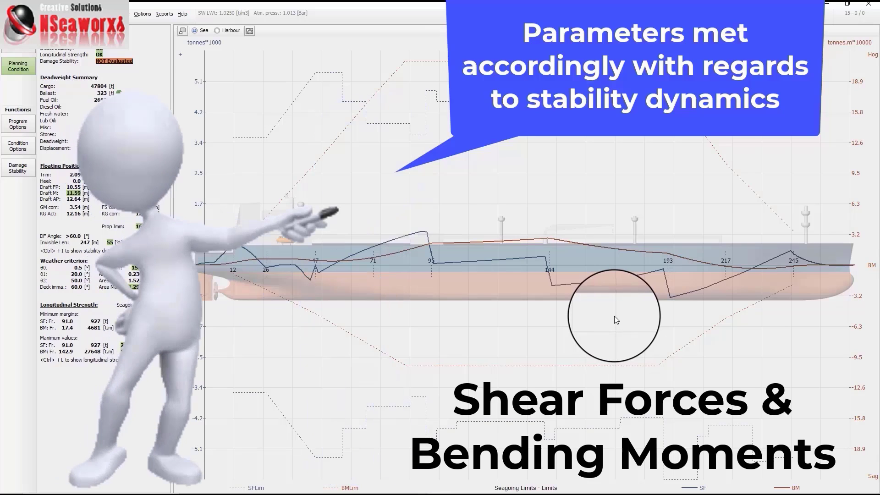
- Restore the Loadicator charts to normal layout, briefly enlarging the heel stability chart, to reveal the tank table
double_click(614, 315)
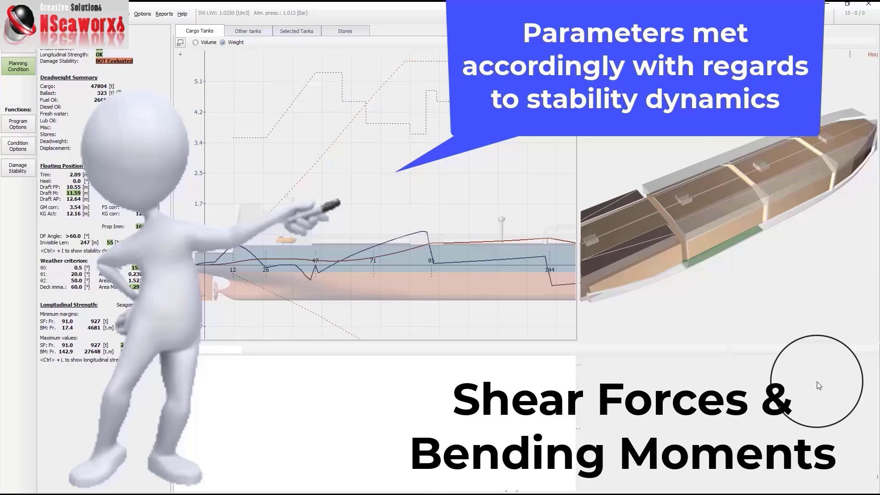
double_click(805, 422)
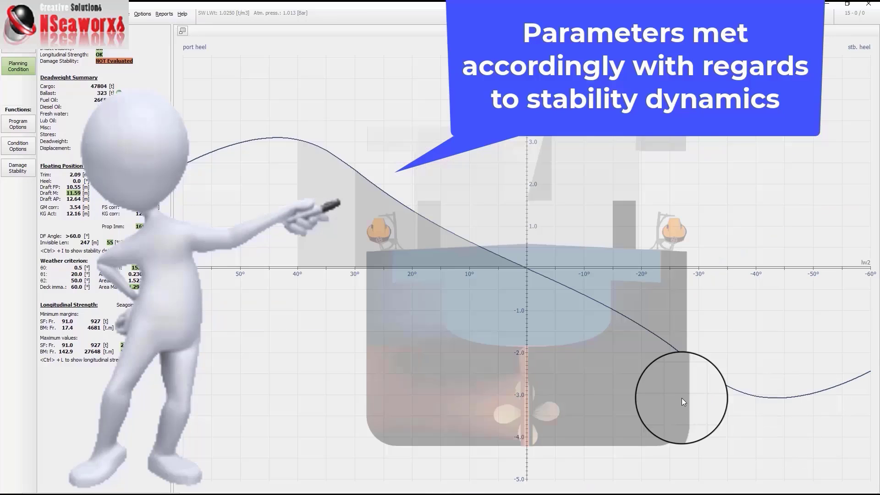
double_click(469, 331)
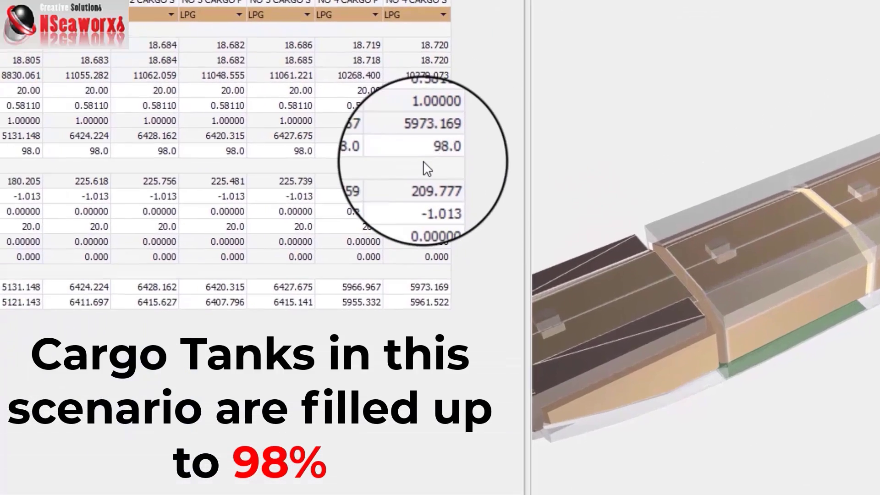
- Check the Filling Liq cell of each of the four cargo tanks reads 98.0
click(413, 152)
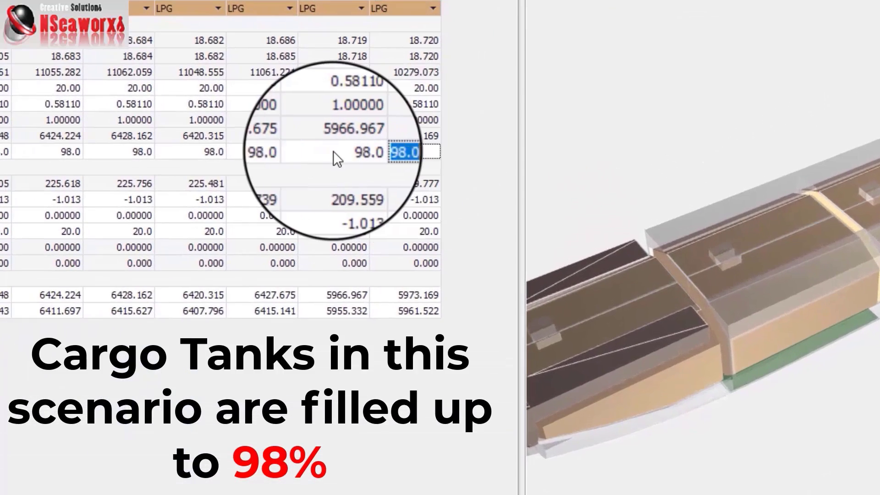
click(334, 151)
click(303, 151)
click(383, 151)
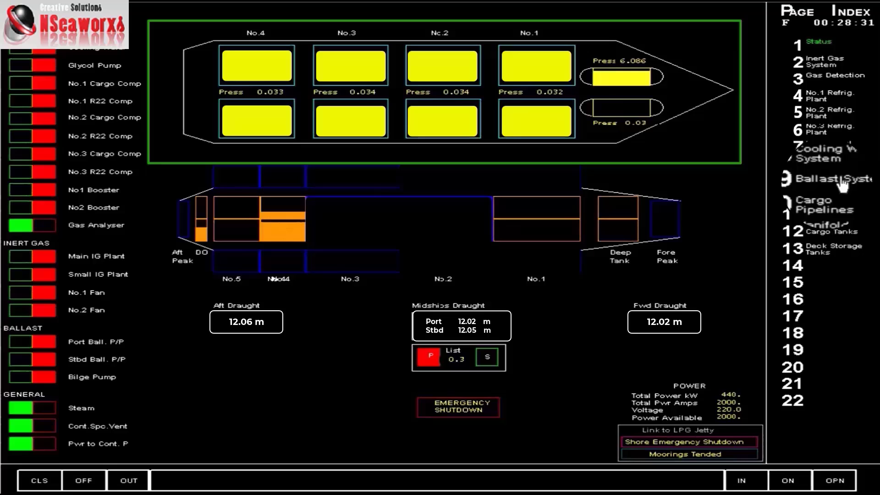
- Browse pages 10 Cargo Pipelines, 11 Manifold, 12 Cargo Tanks and 7 Lube Oil/Glycol, ending on Manifold Pipelines
click(819, 206)
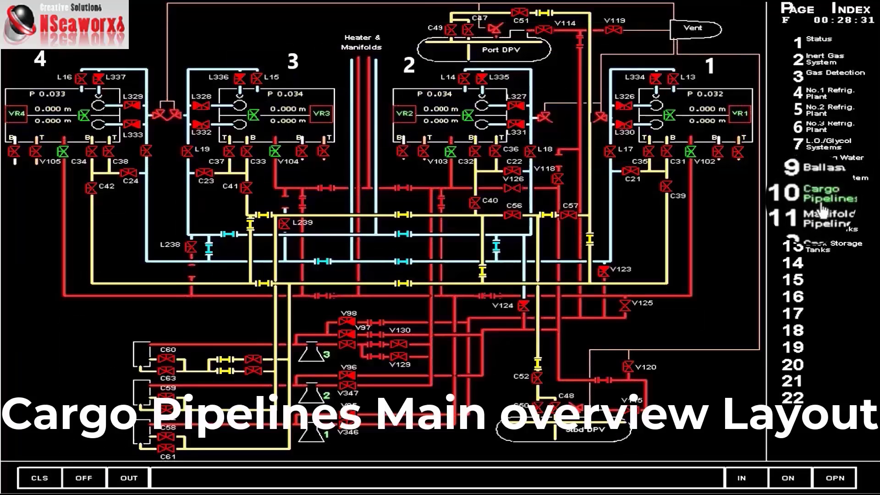
click(822, 215)
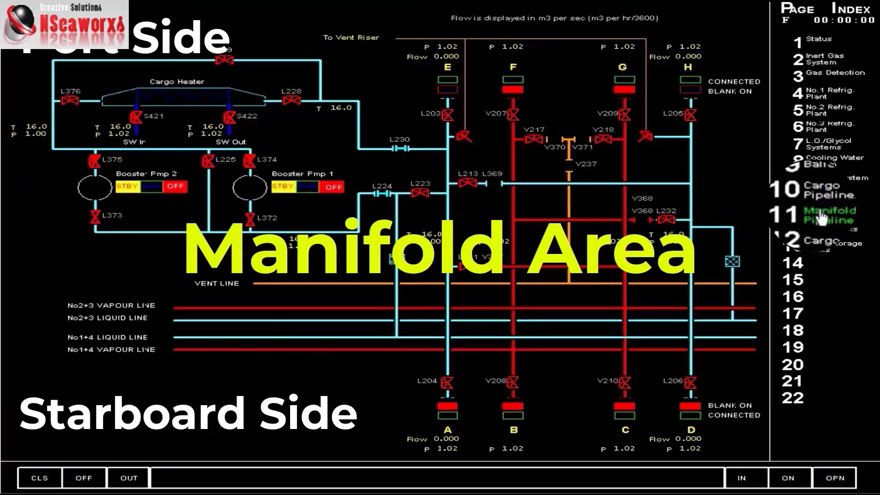
click(823, 234)
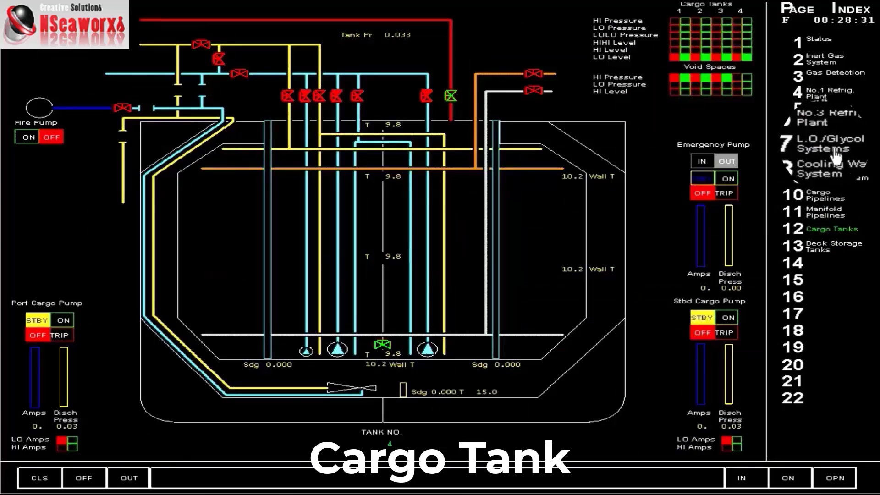
click(837, 157)
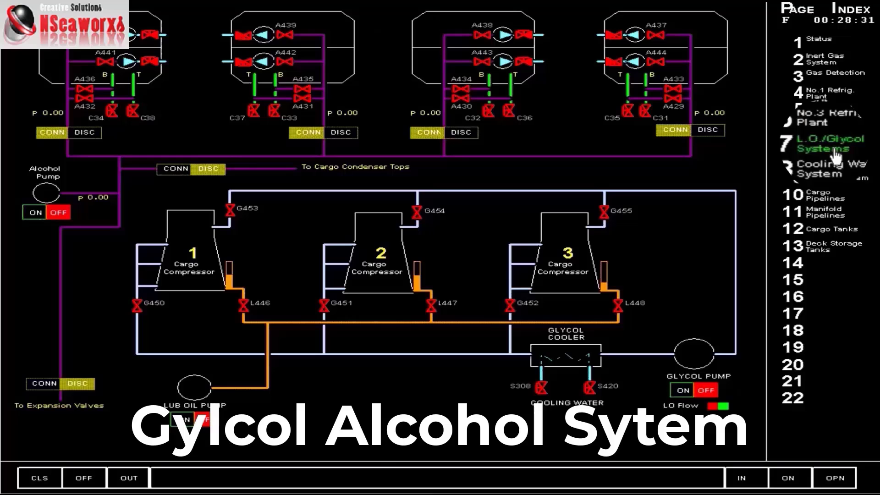
click(830, 221)
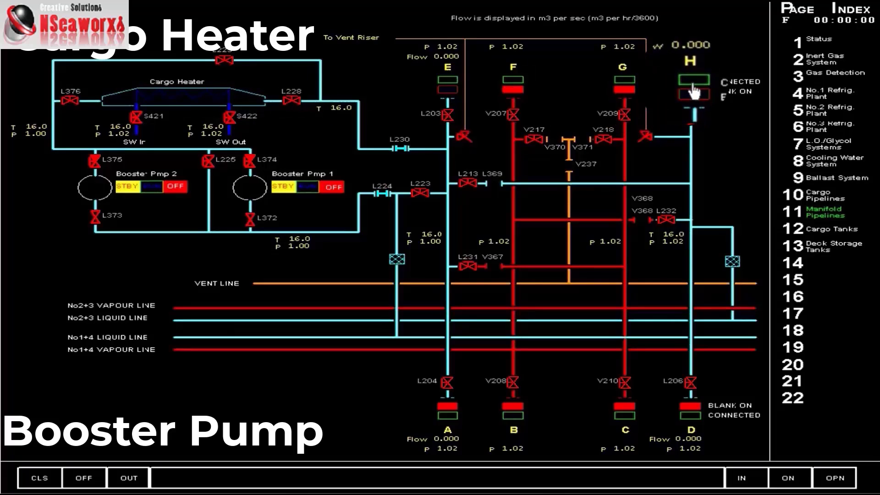
- Set manifolds H and E to connected and open valve L205 for slow-rate line cooldown
click(786, 478)
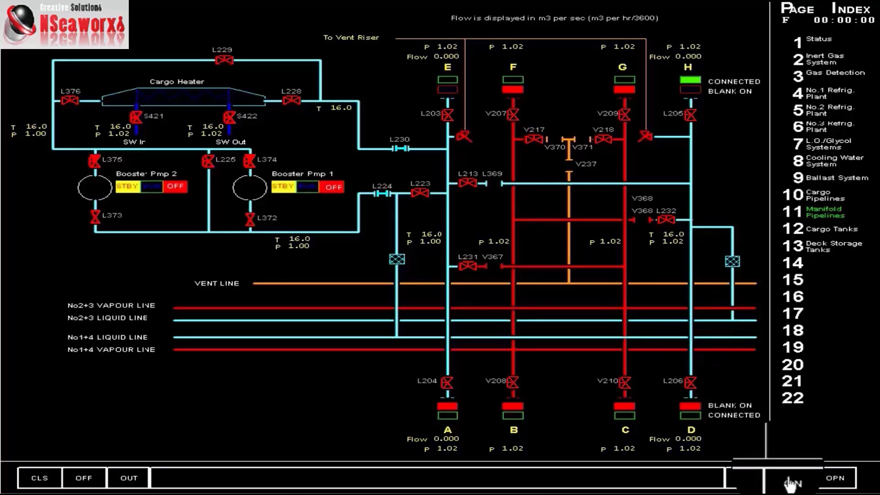
click(779, 469)
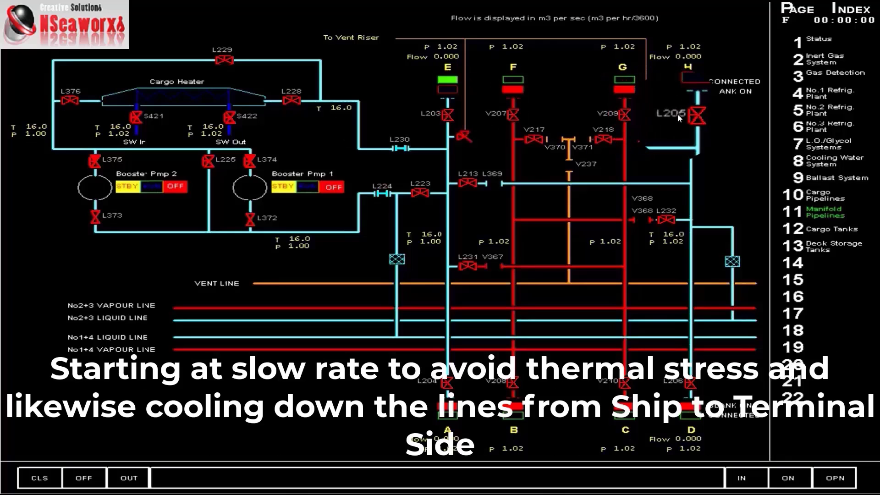
click(693, 120)
click(835, 477)
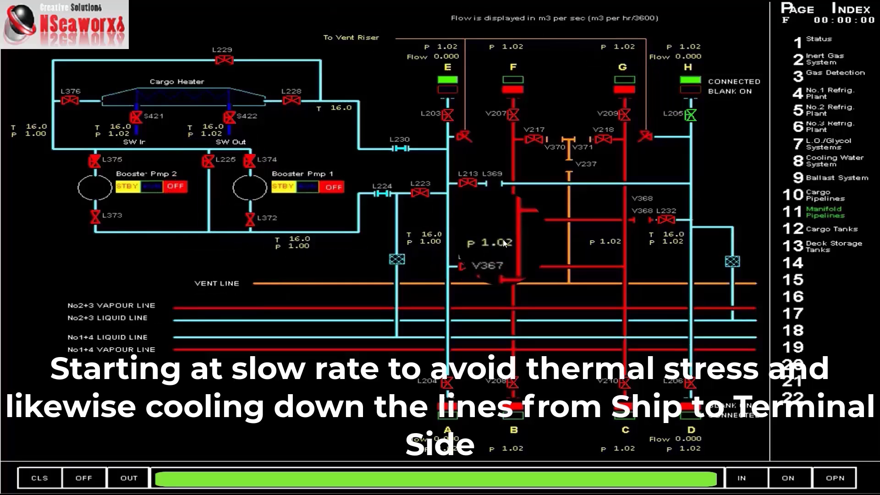
- Show the Cargo Pipelines overview with all four tanks at 0.000 m levels
click(828, 194)
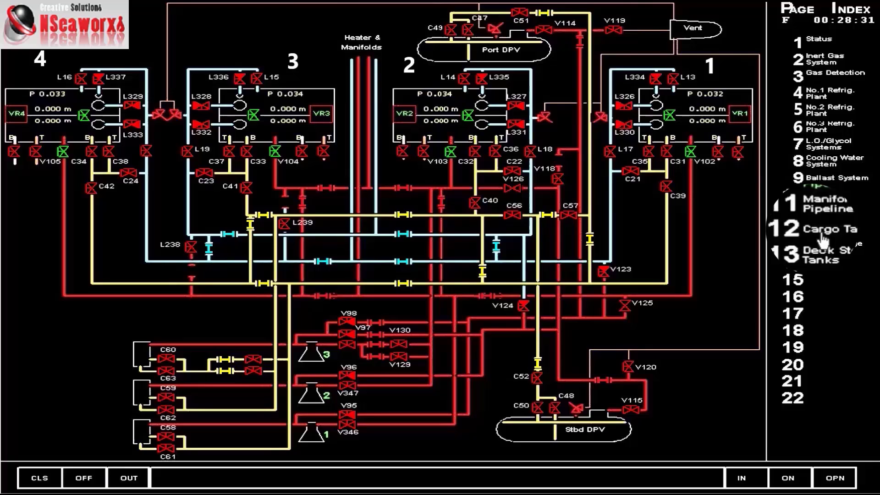
- On tank 4's Cargo Tanks page, crack two discharge valves slightly open for a throttled start
click(824, 212)
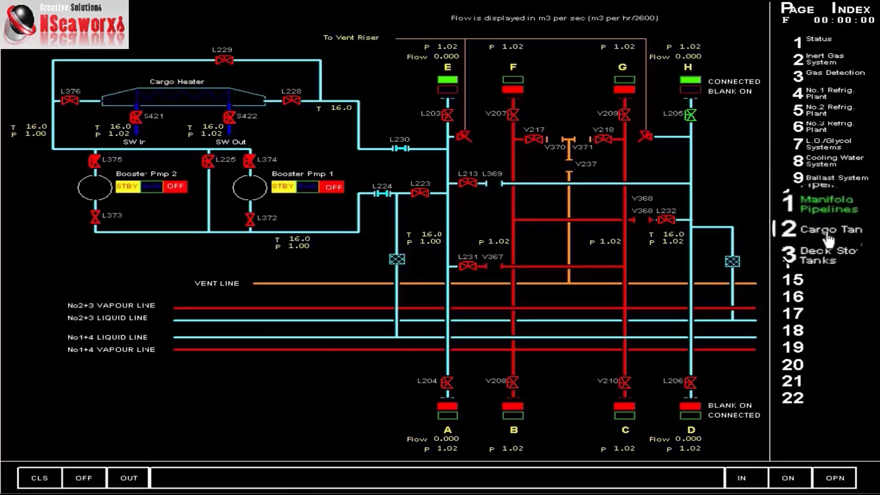
click(827, 236)
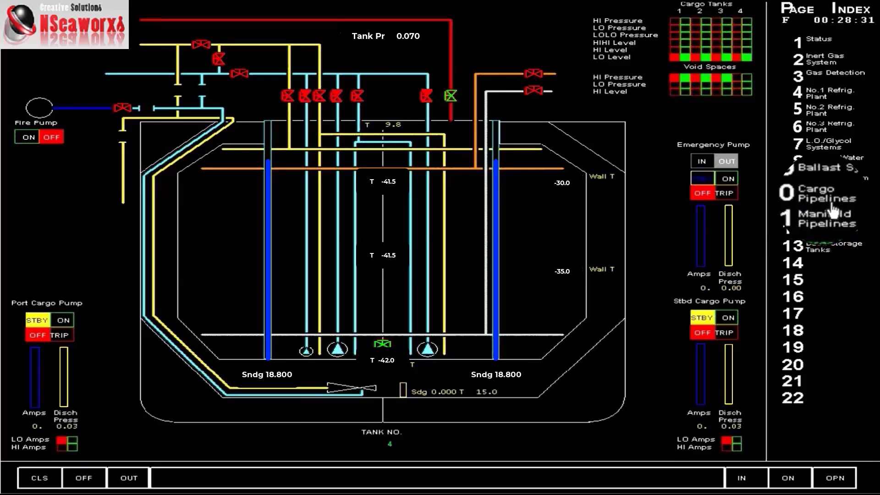
click(828, 196)
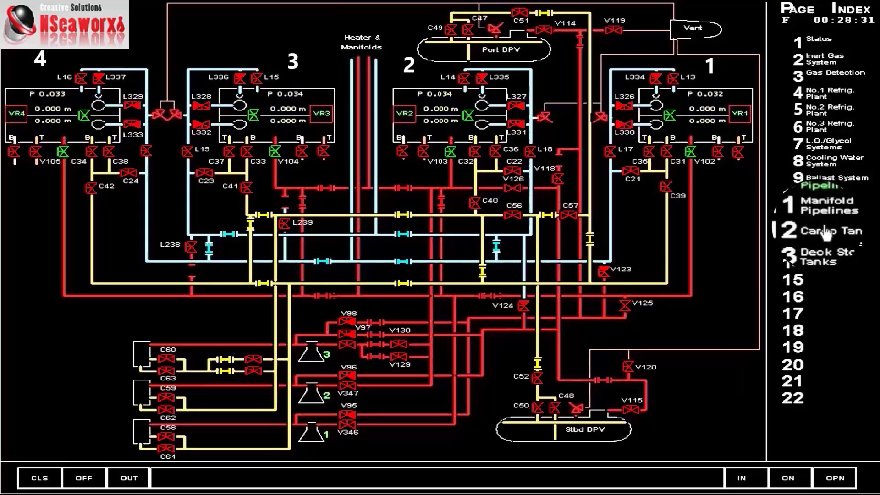
click(827, 234)
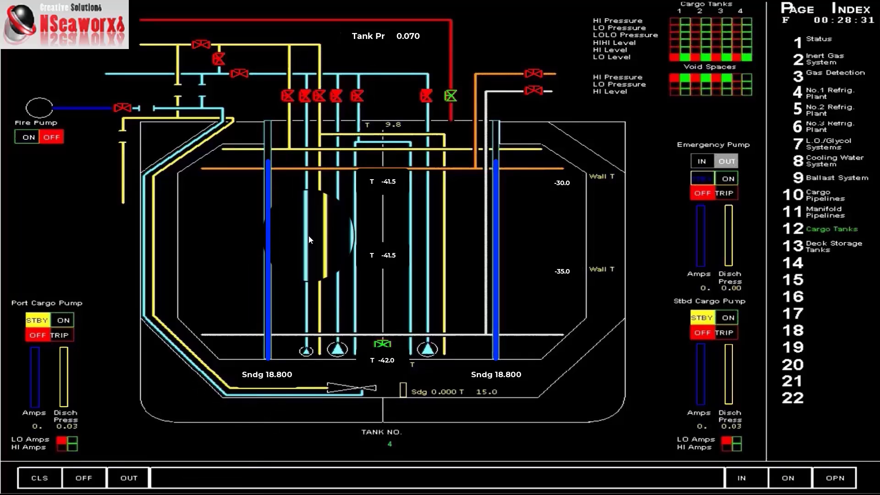
click(330, 102)
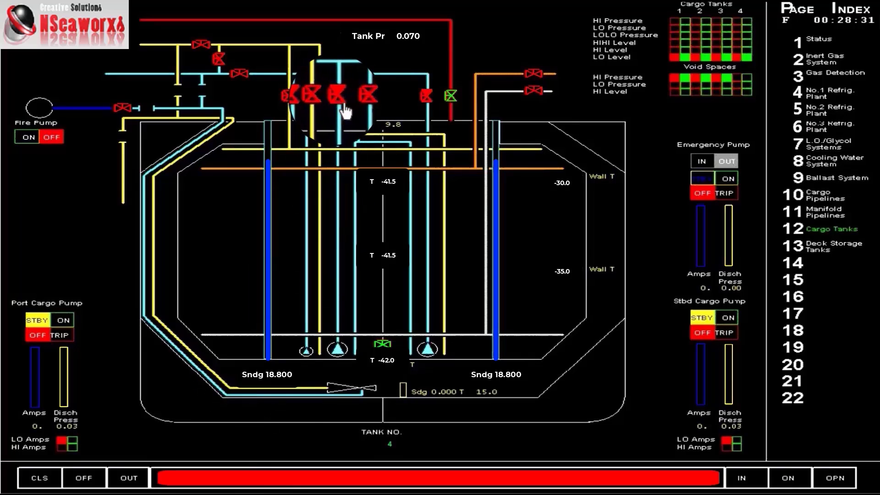
click(202, 486)
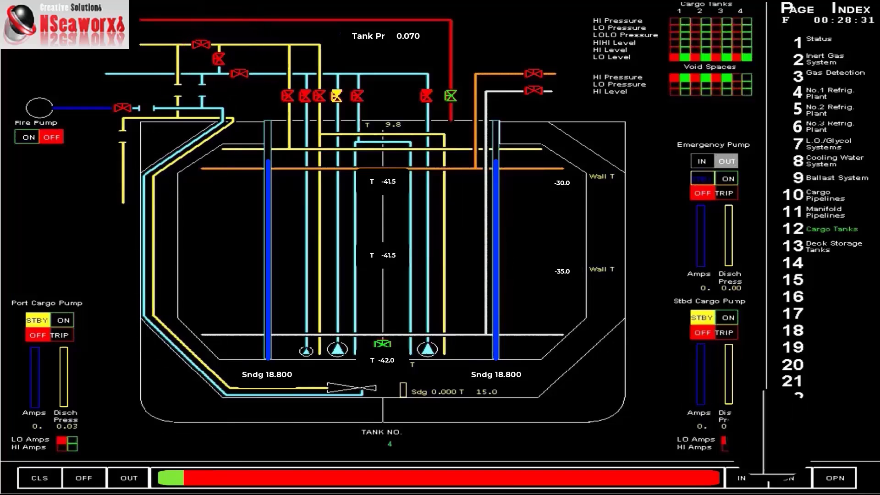
click(193, 485)
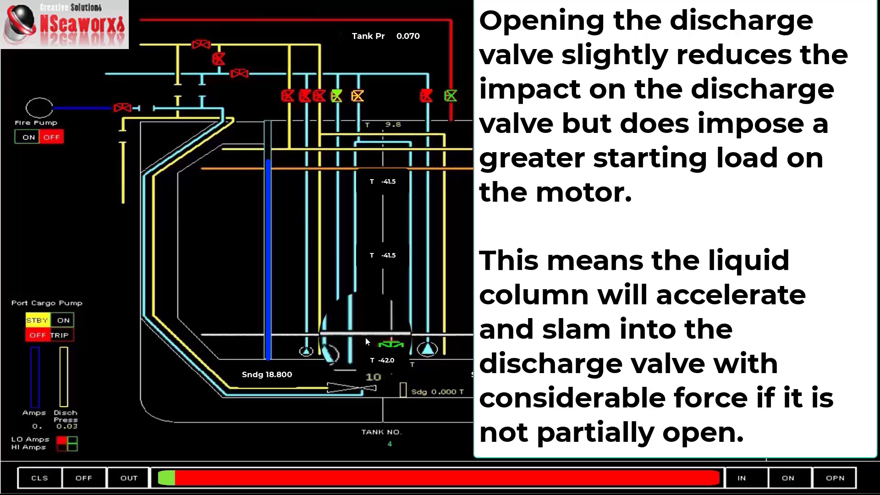
- Open the valve on cargo tank 1's top pipework so it shows green
click(239, 73)
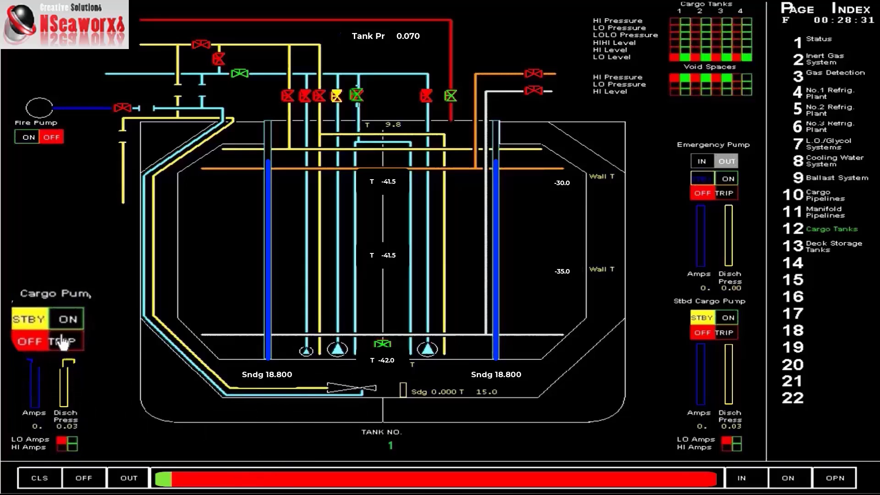
- Switch on tank 1's port cargo pump, then move on to the pipelines pages
click(788, 486)
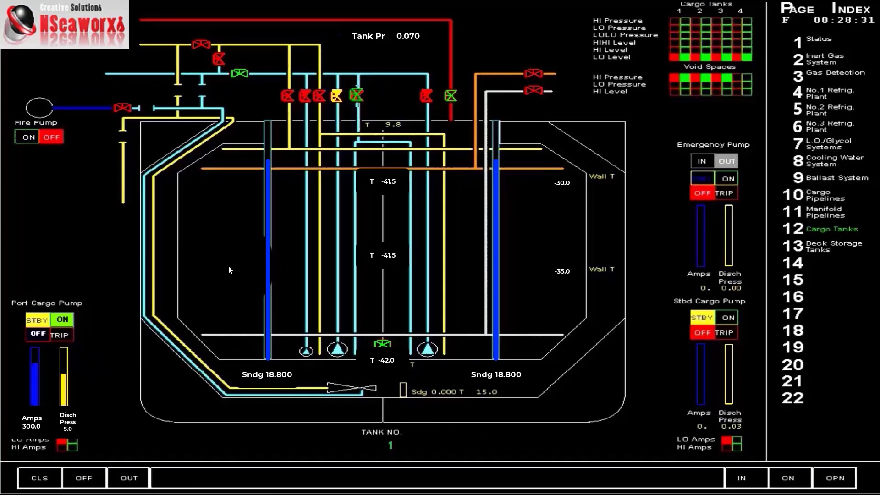
click(815, 216)
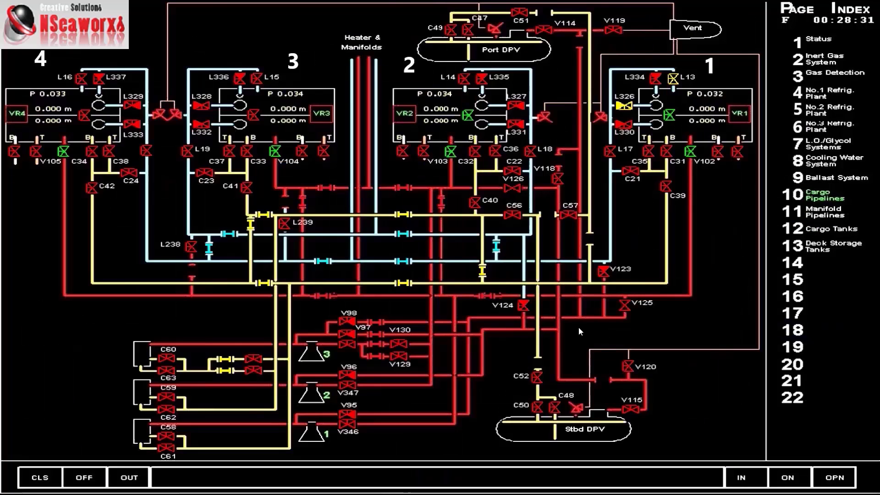
- On tank 1's Cargo Tanks page, open one top pipeline valve and close its partly open neighbour
click(817, 232)
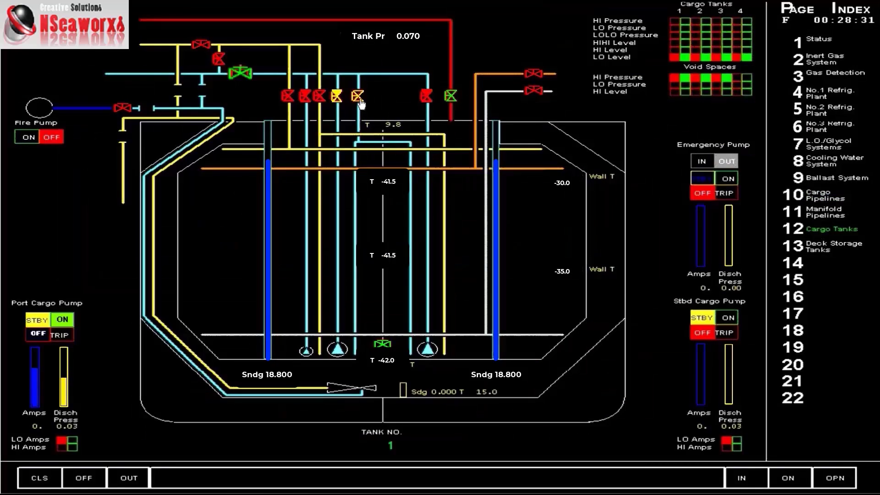
click(336, 96)
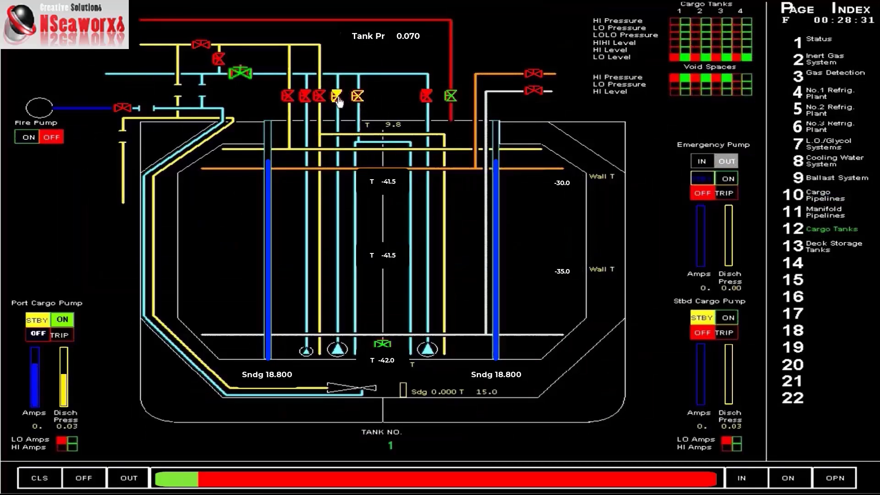
click(830, 482)
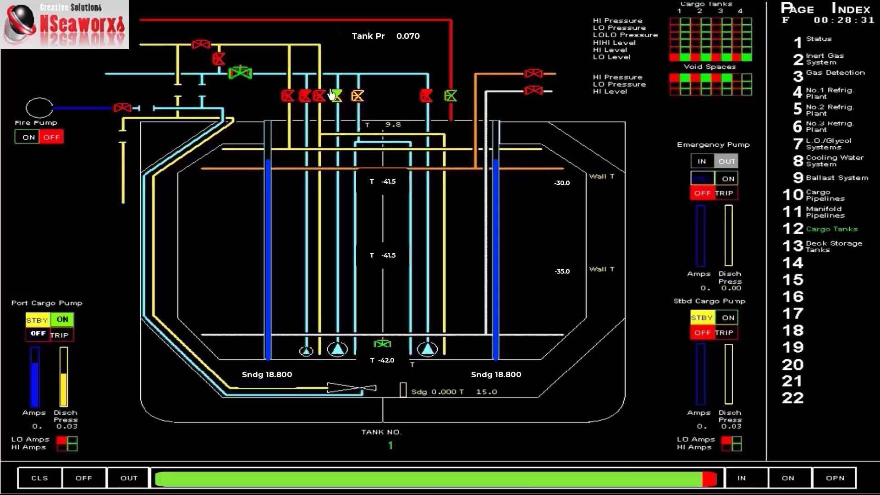
click(357, 96)
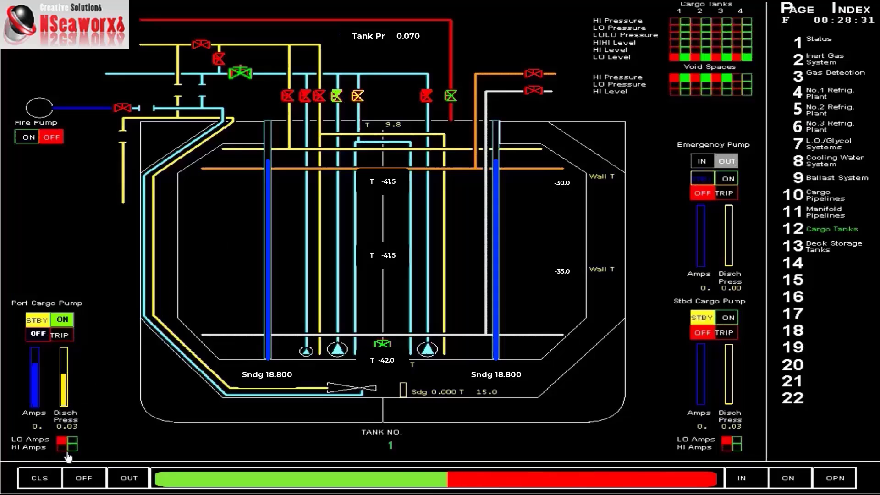
click(40, 479)
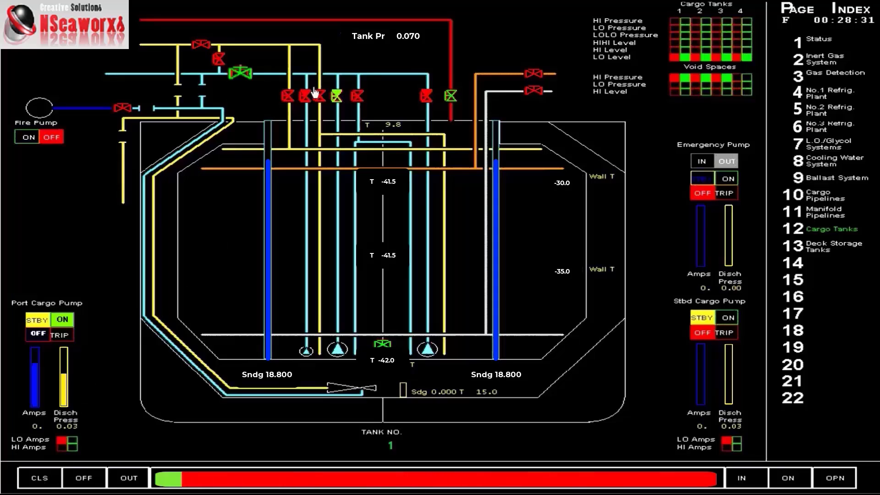
click(824, 201)
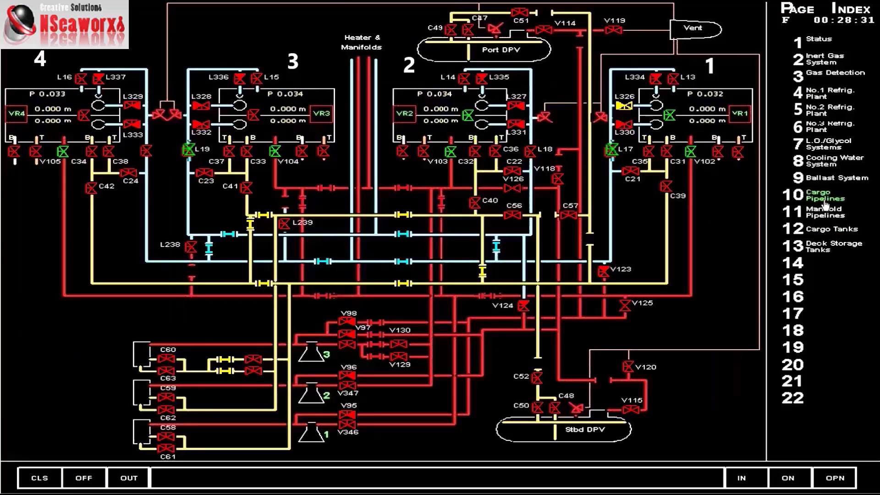
- Open valve L326 and check manifold H reads pressure 6.0 and discharge 800.000
click(627, 108)
click(832, 478)
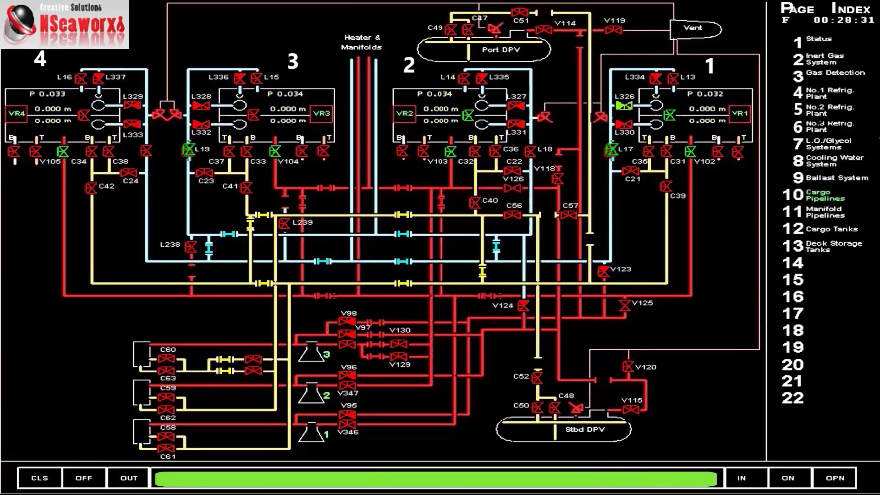
click(816, 213)
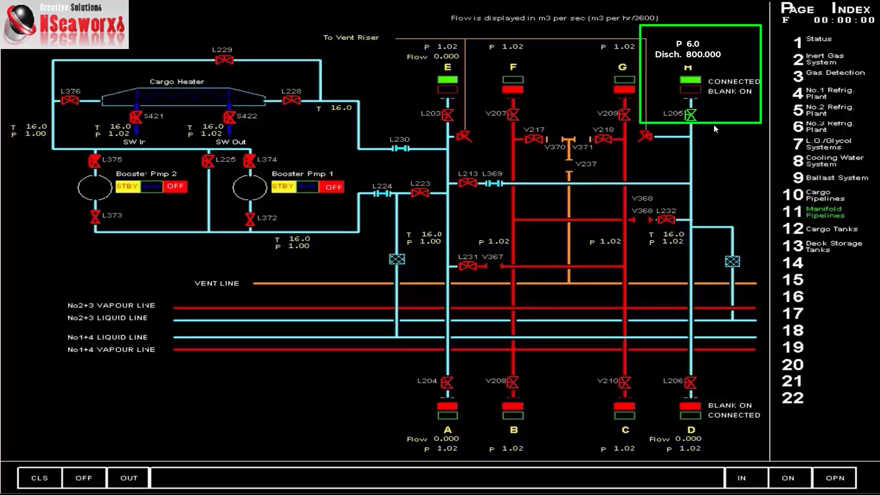
- Partly open tank 1's closed top line valve on the Cargo Tanks page
click(797, 229)
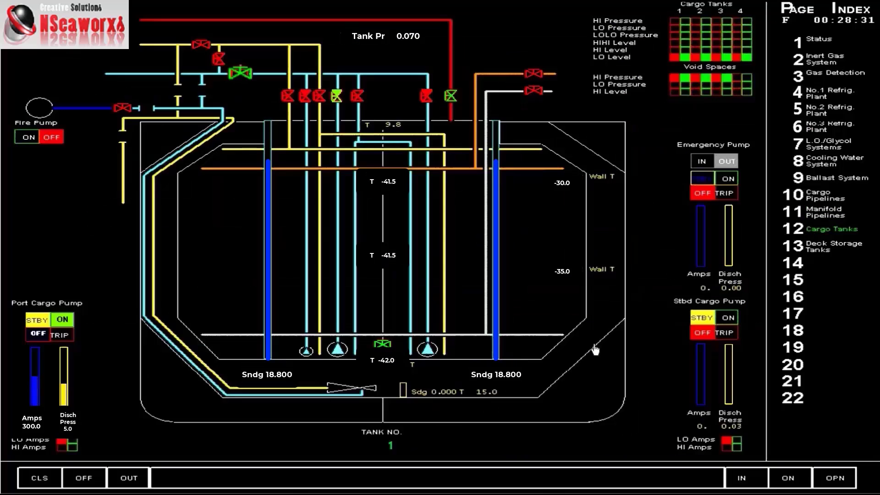
click(428, 96)
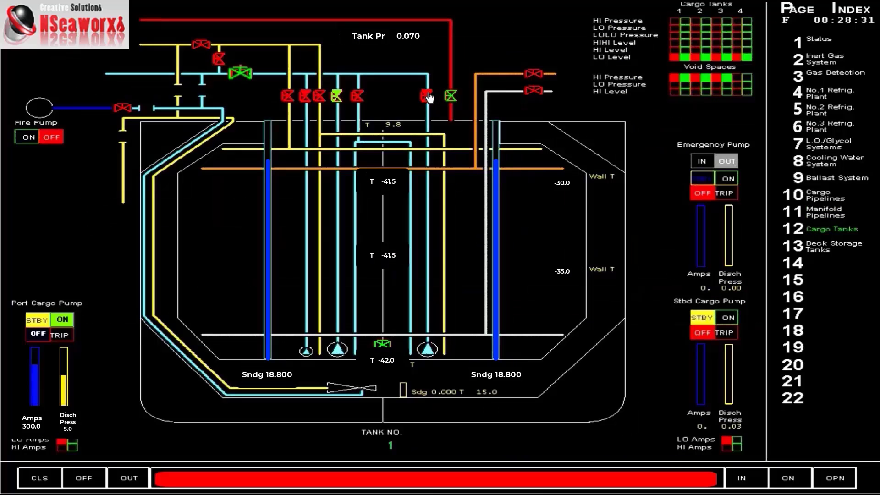
click(825, 479)
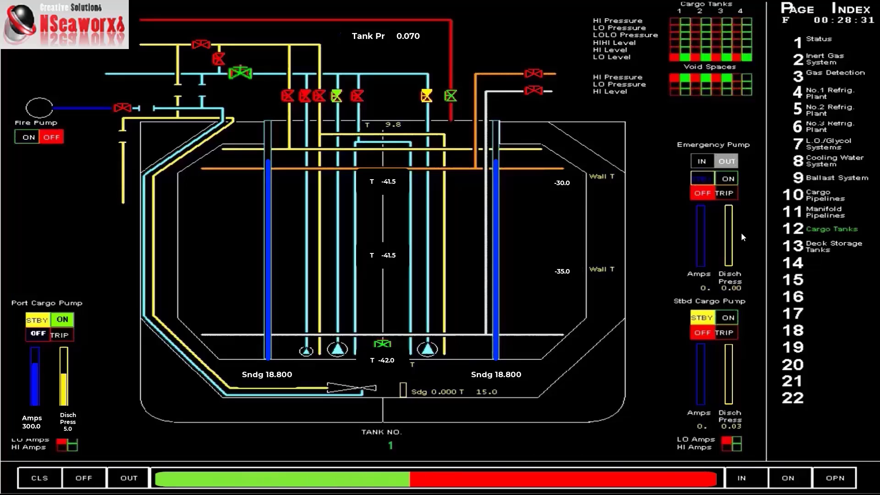
click(834, 476)
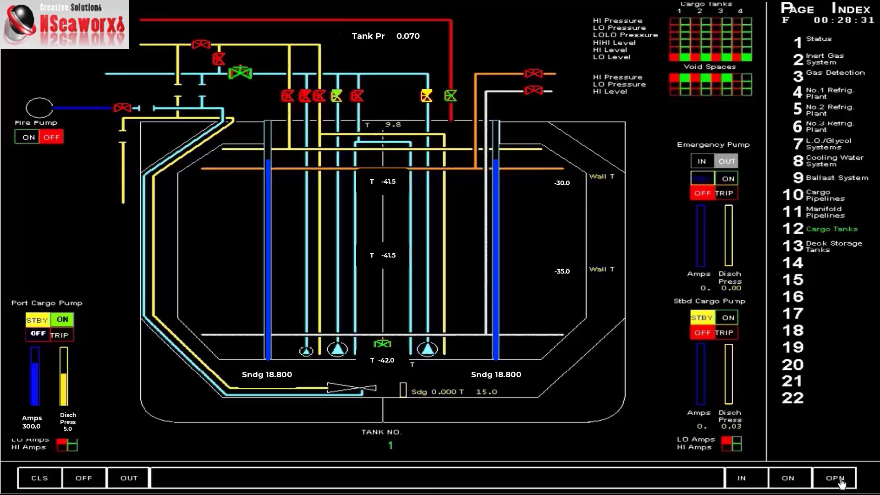
- Start tank 1's starboard cargo pump and open that line valve further
click(791, 481)
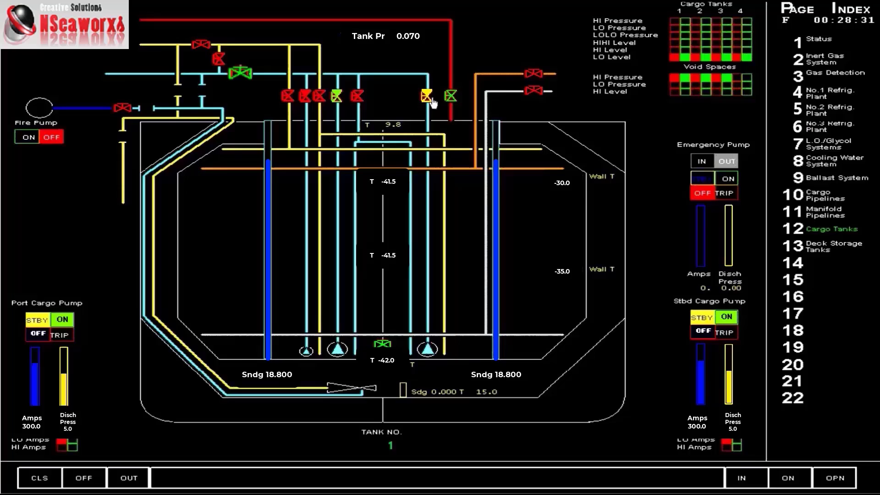
click(426, 102)
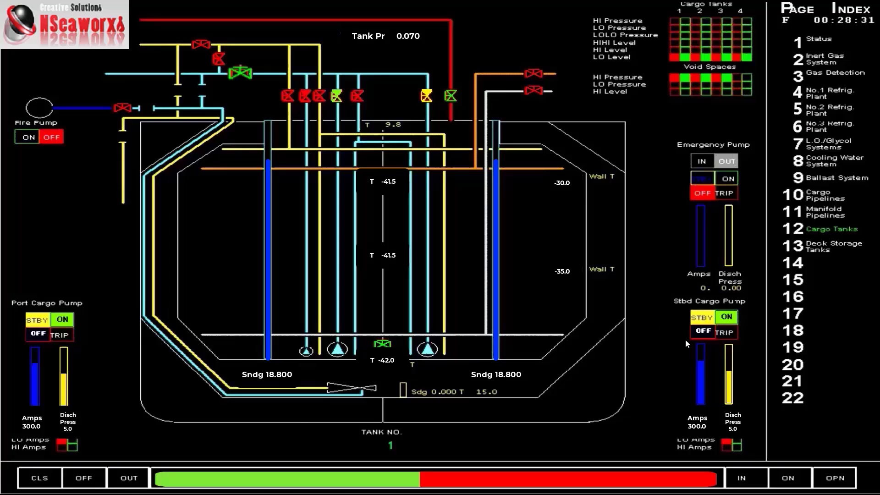
click(833, 484)
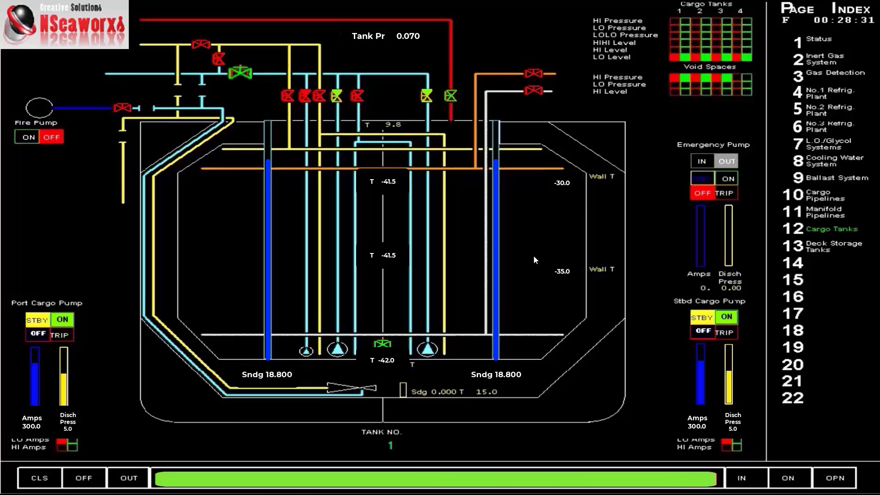
click(806, 198)
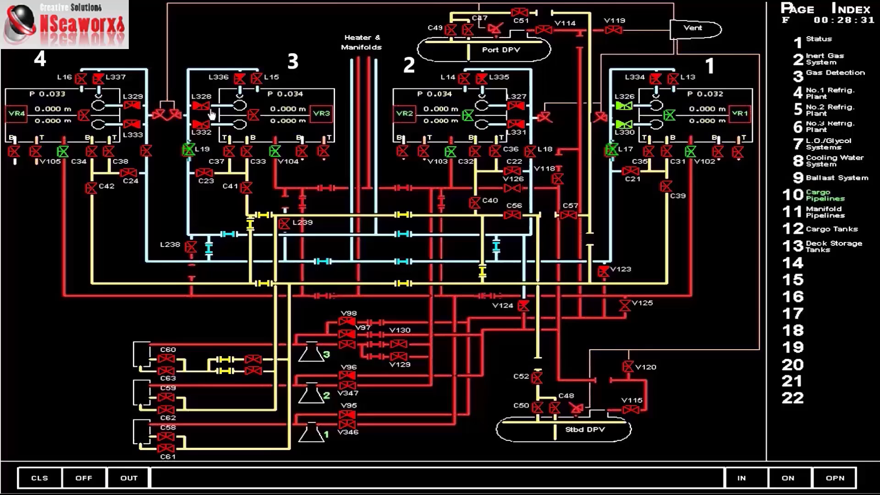
- Open the closed valve in tank 3 and the centre valve in tank 4
click(253, 114)
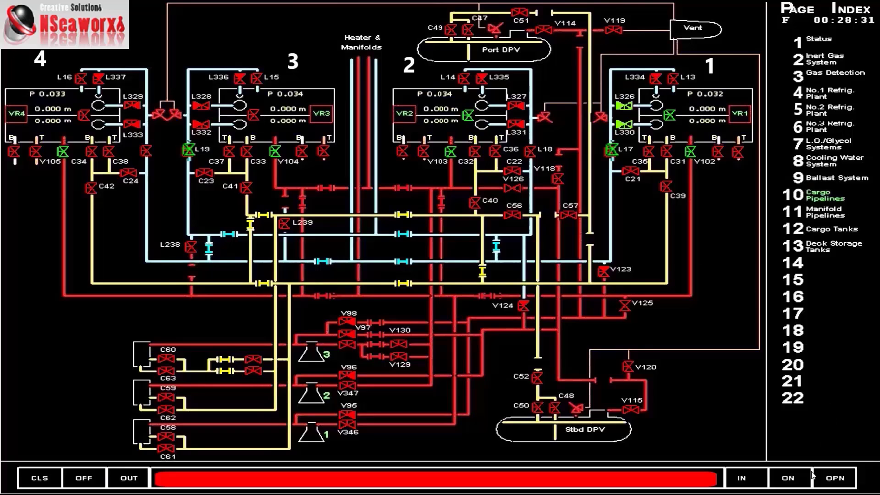
click(825, 479)
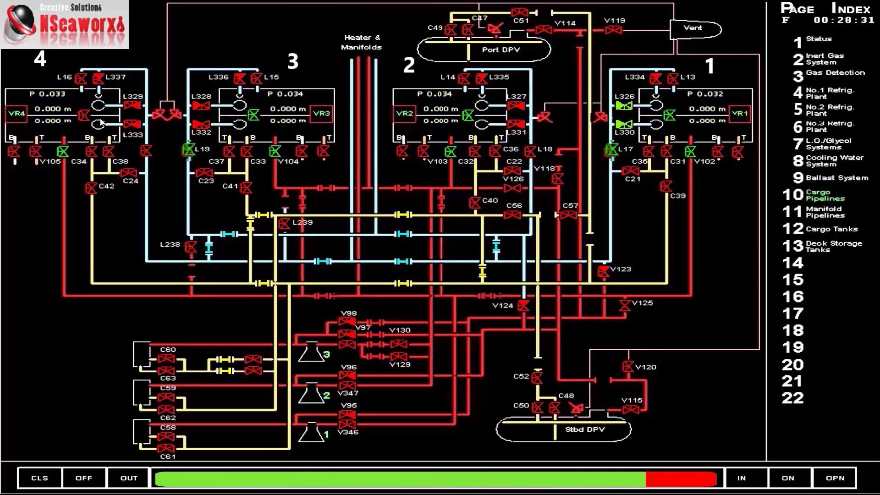
click(85, 116)
click(830, 479)
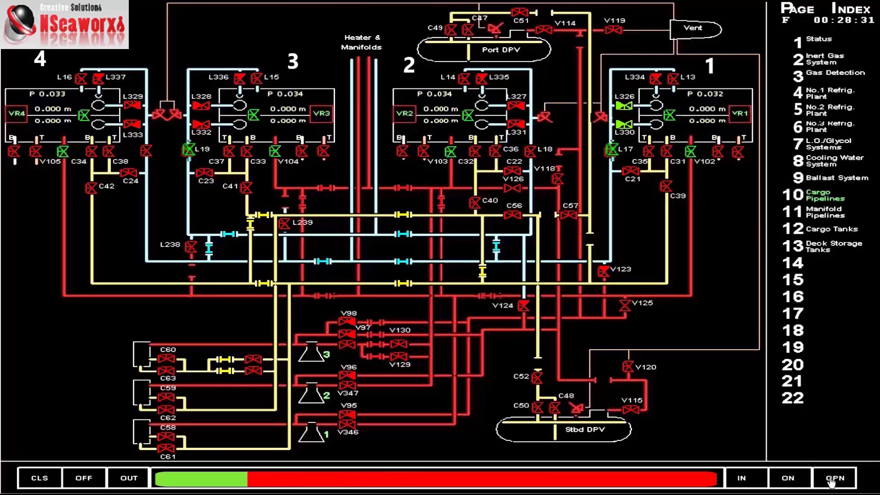
- Throttle valve L328 partly open and show the tank 3 Cargo Tanks page
click(205, 111)
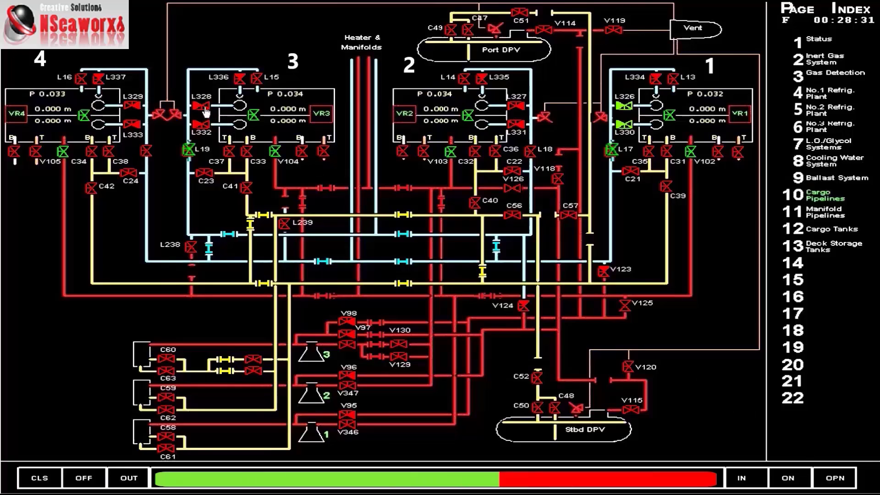
click(373, 475)
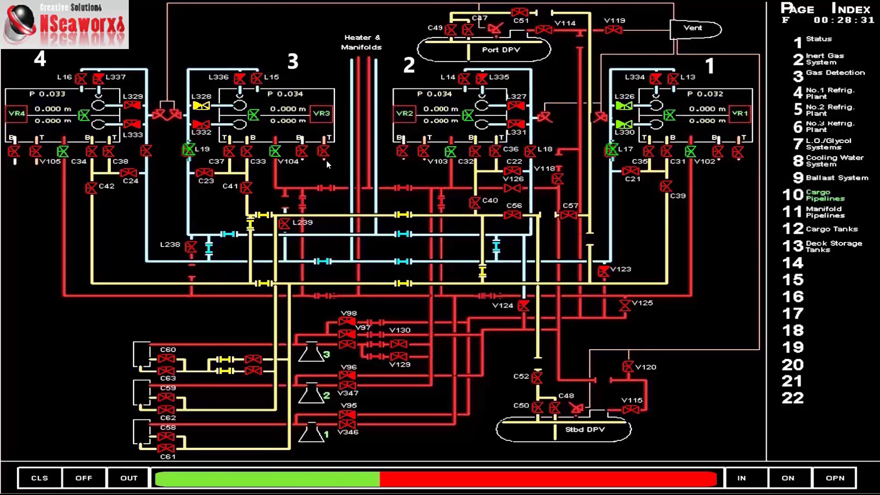
click(818, 232)
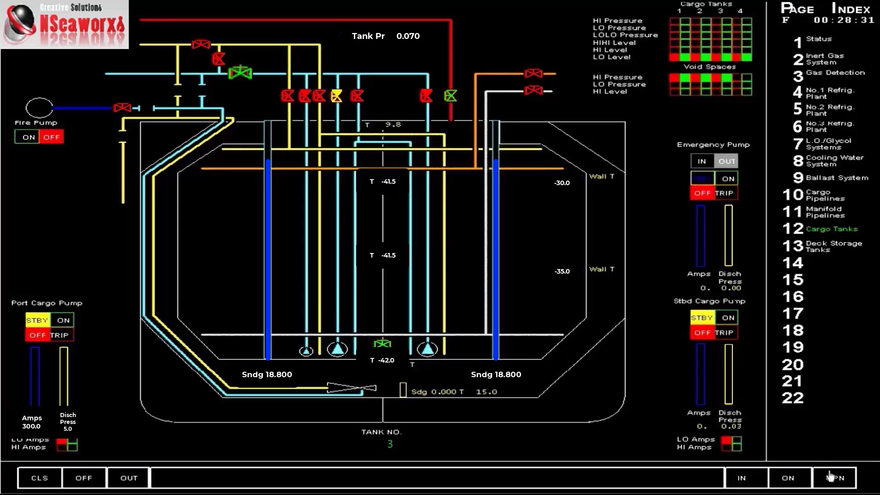
- Start tank 3's port and starboard cargo pumps with line valve L332 partly open, then show Cargo Pipelines
click(794, 480)
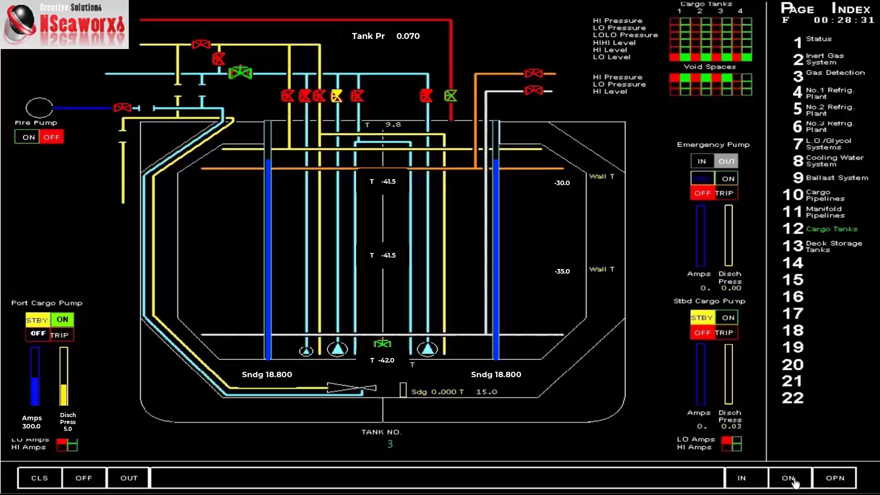
click(427, 96)
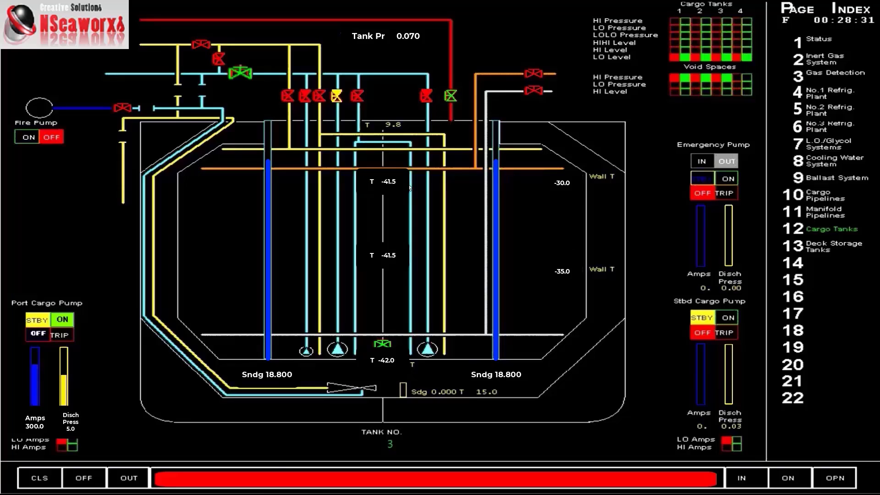
click(340, 480)
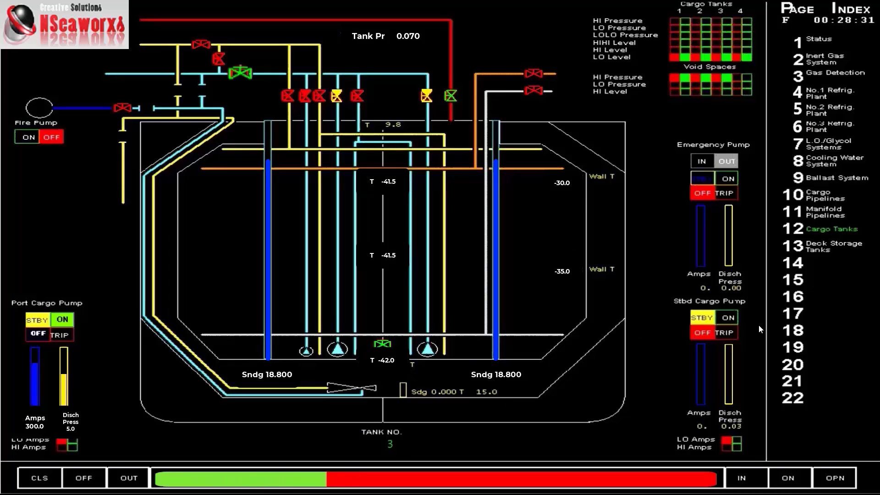
click(730, 320)
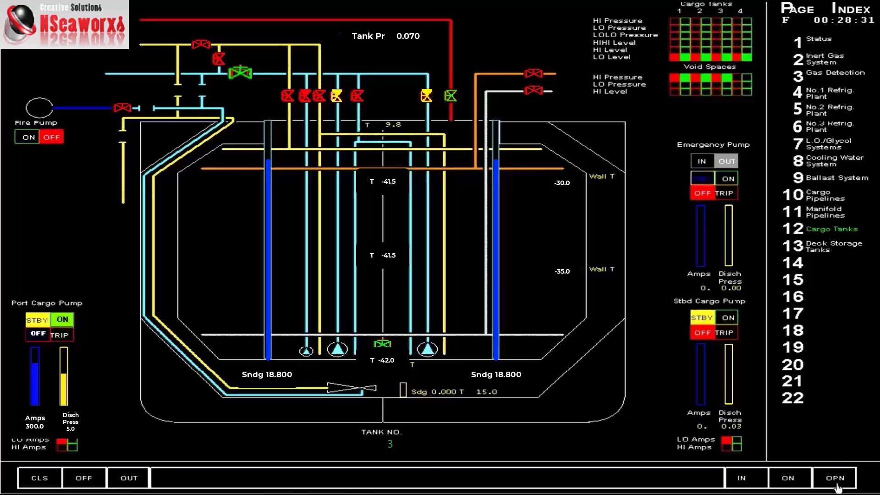
click(794, 474)
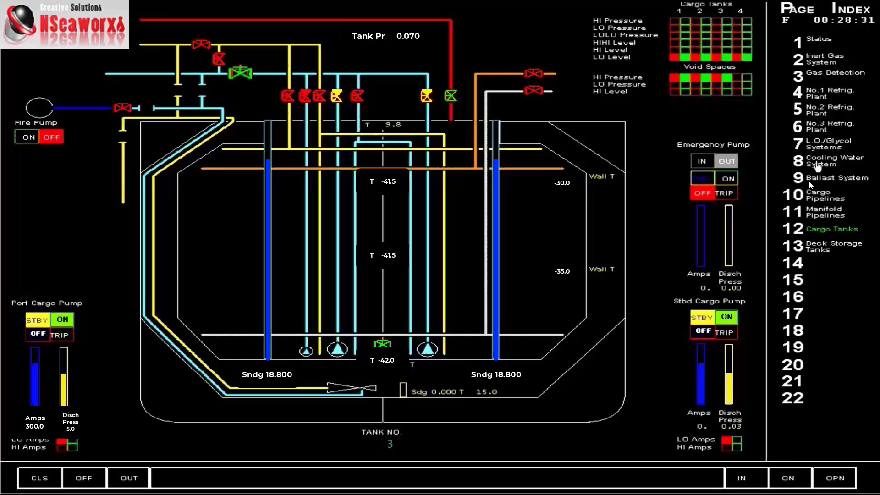
click(818, 198)
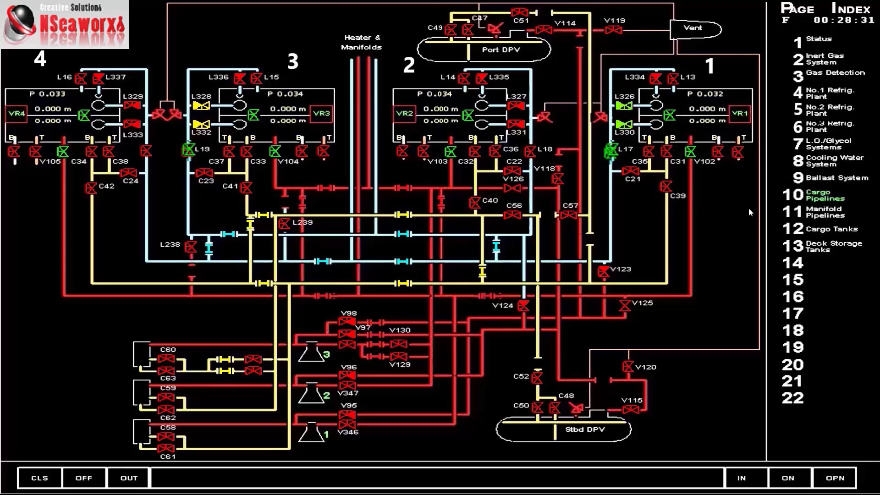
- Show the 11 Manifold Pipelines page
click(813, 219)
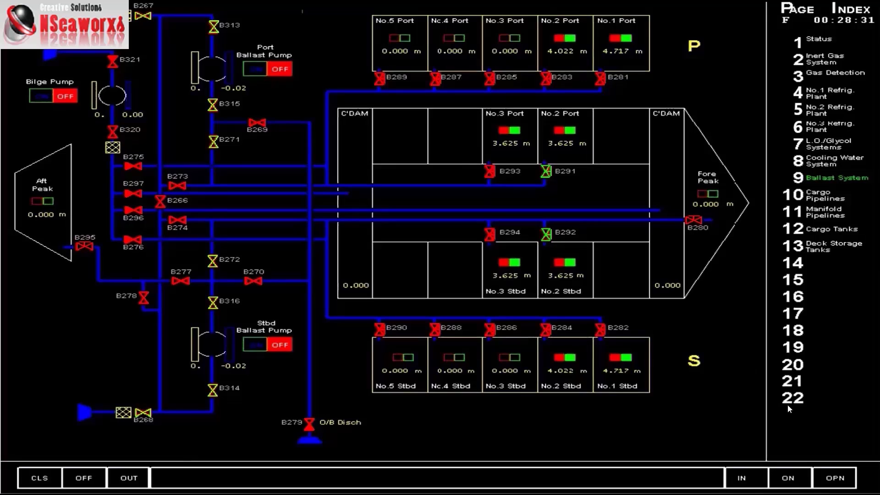
- Switch the Port Ballast Pump and Stbd Ballast Pump ON
click(807, 478)
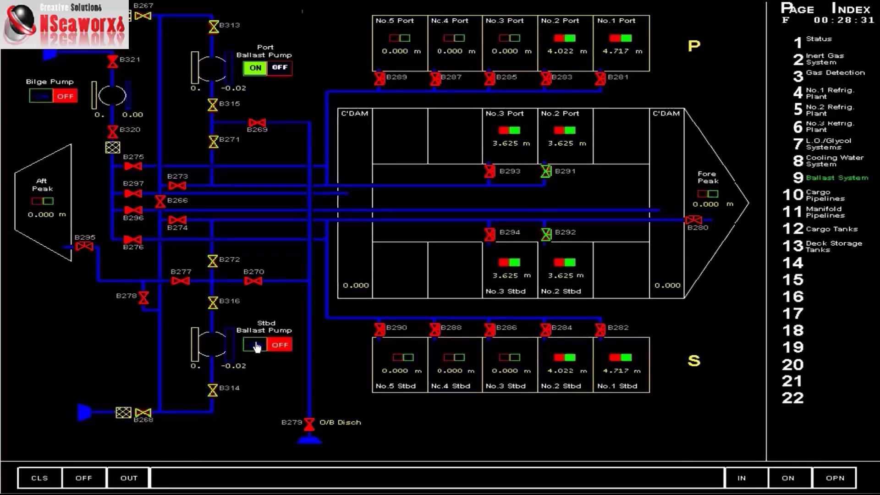
click(789, 479)
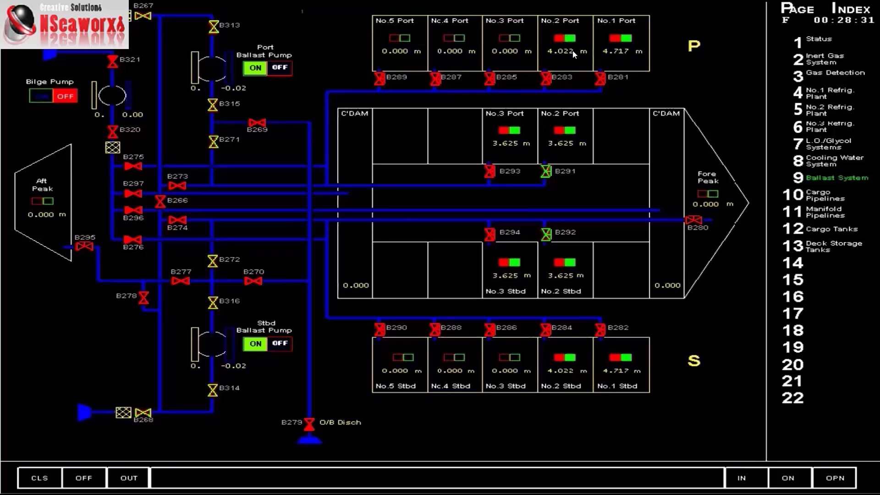